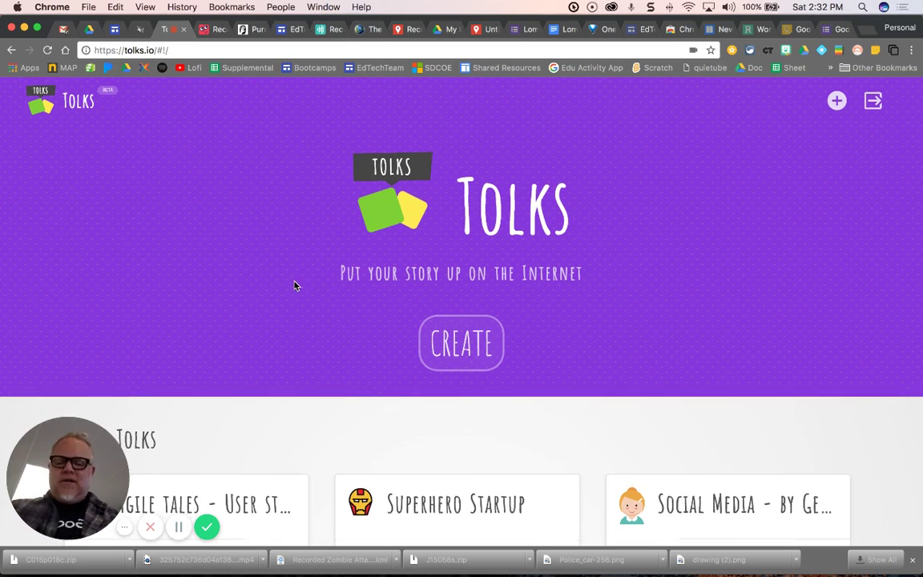
pyautogui.scroll(-5, 294, 284)
pyautogui.scroll(4, 294, 285)
# Create a new Tolk and add Wolverine as a character.
pyautogui.click(470, 309)
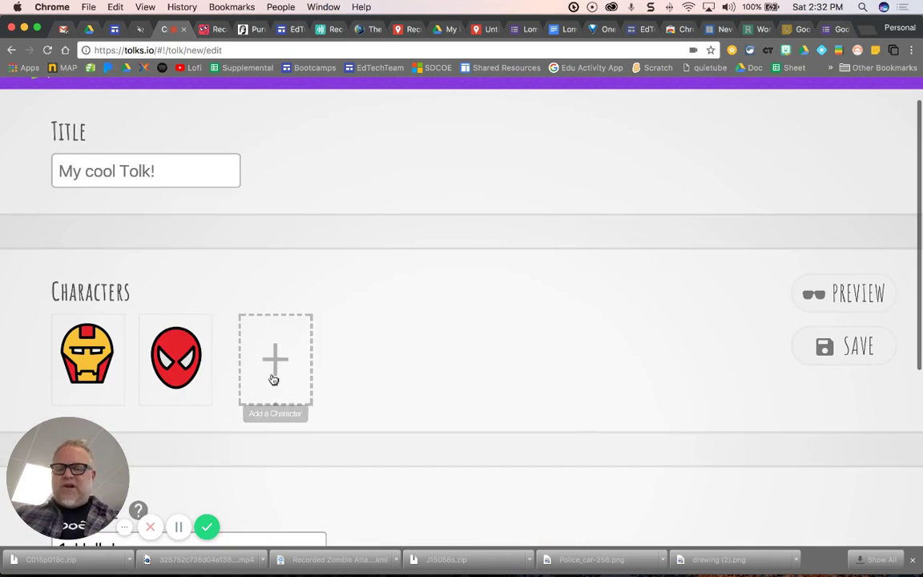
pyautogui.click(274, 377)
pyautogui.click(357, 250)
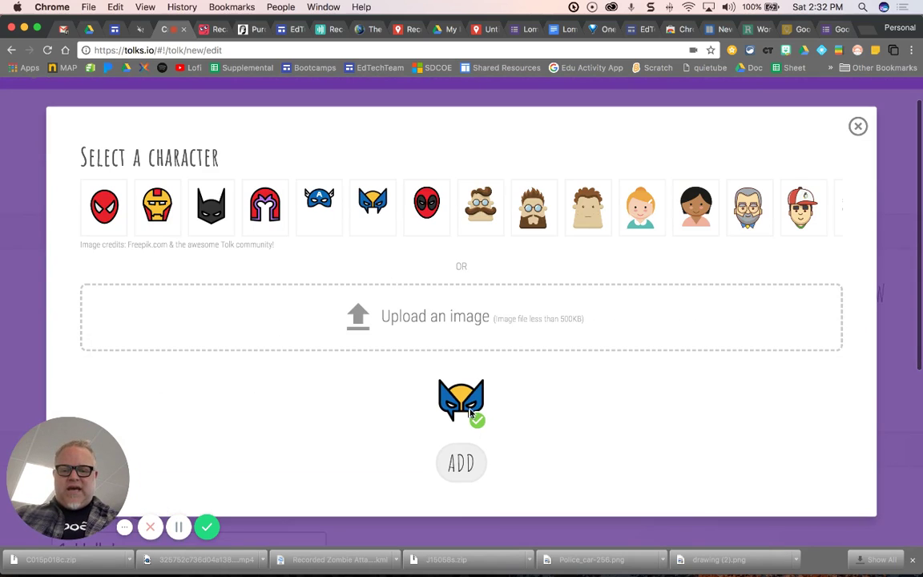
pyautogui.click(461, 461)
pyautogui.scroll(-2, 318, 340)
pyautogui.scroll(-1, 318, 340)
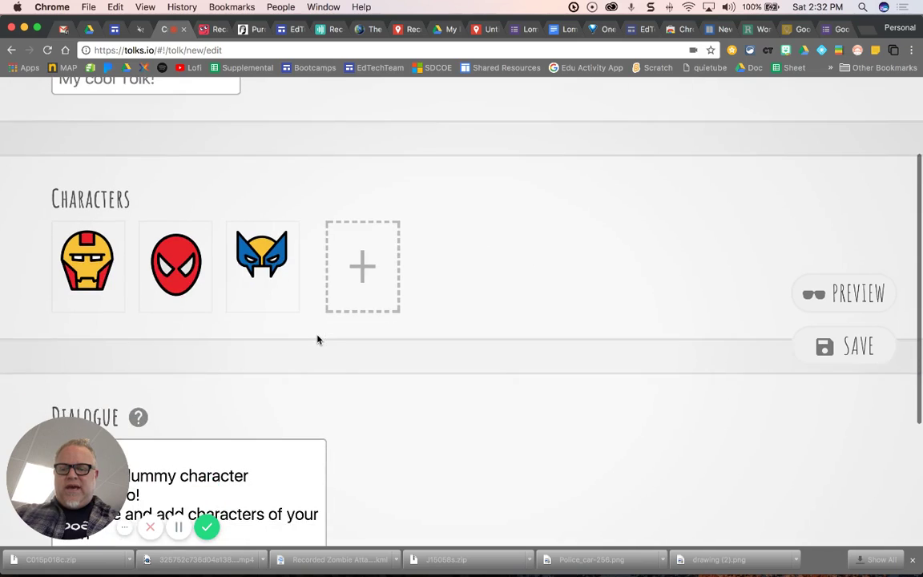
pyautogui.scroll(-3, 317, 339)
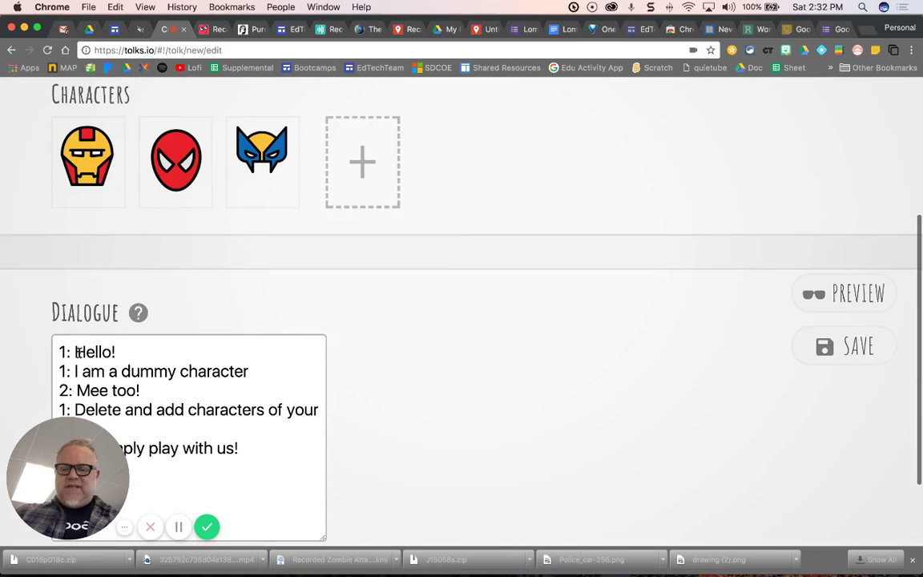
# Start reassigning line two by deleting its old speaker number 1.
pyautogui.moveTo(76, 352); pyautogui.dragTo(114, 353)
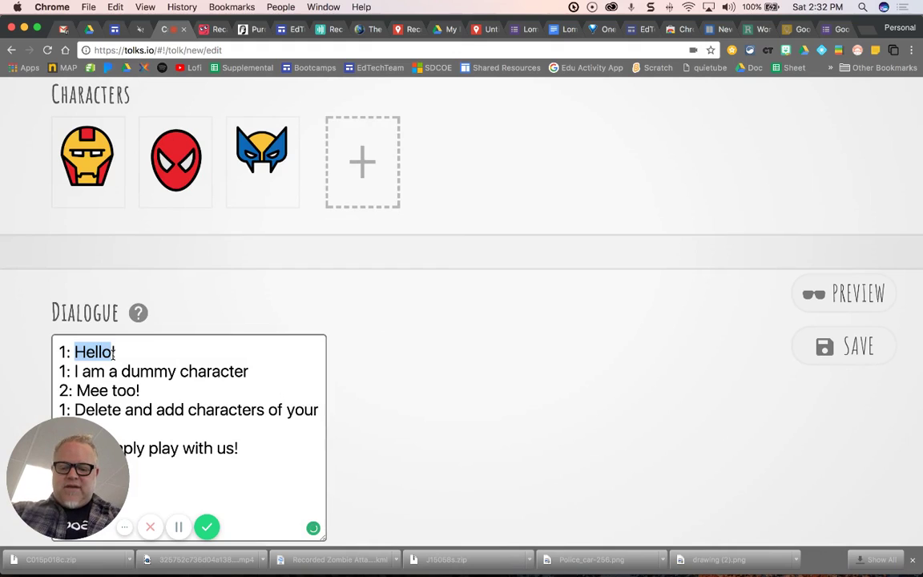
pyautogui.scroll(-2, 94, 353)
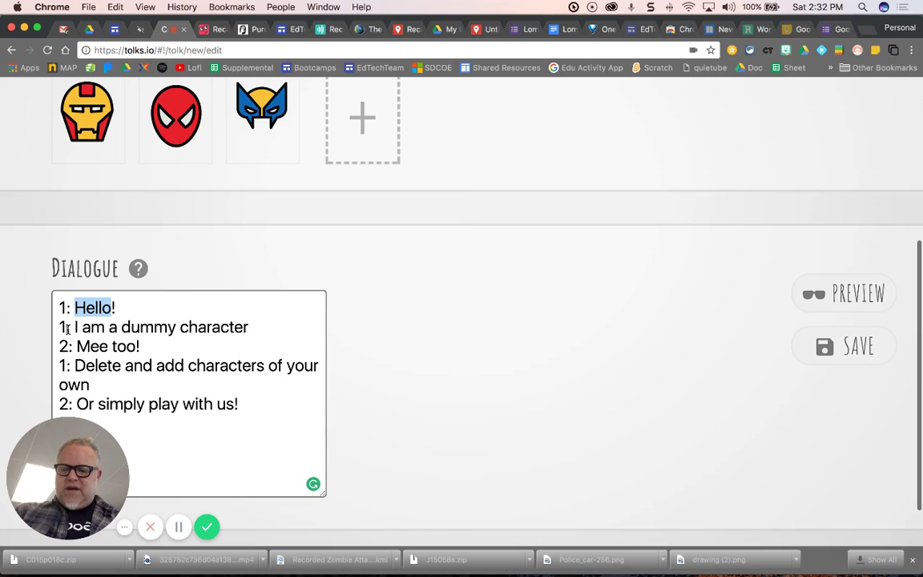
pyautogui.click(69, 328)
pyautogui.press('BackSpace')
pyautogui.write('3')
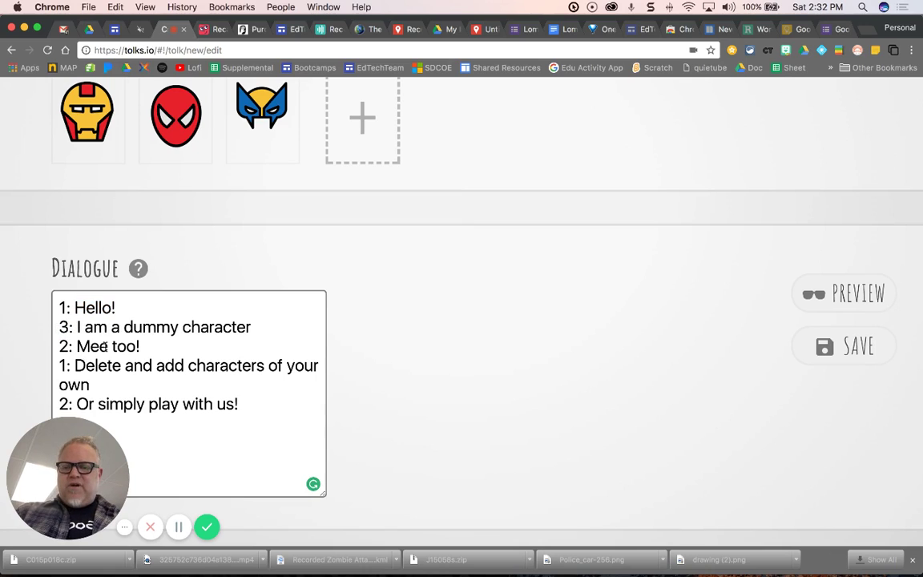
pyautogui.scroll(-1, 104, 344)
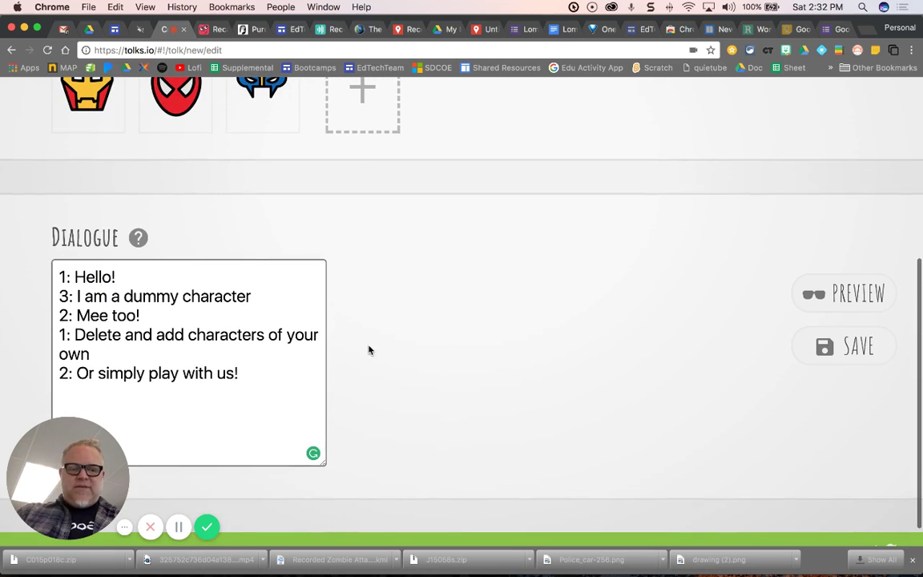
# Preview the Iron Man, Spider-Man and Wolverine dialogue, close the preview, then save.
pyautogui.click(816, 294)
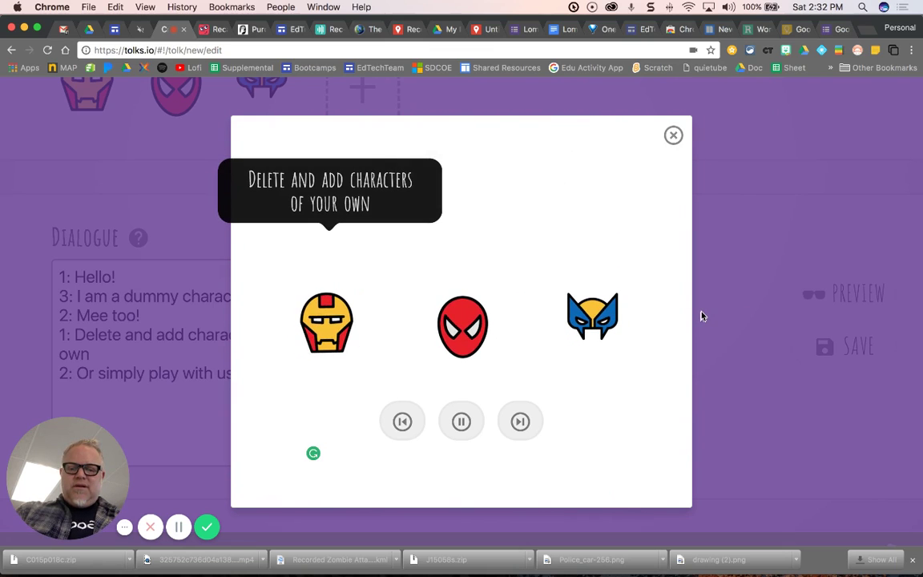
pyautogui.click(673, 136)
pyautogui.click(864, 355)
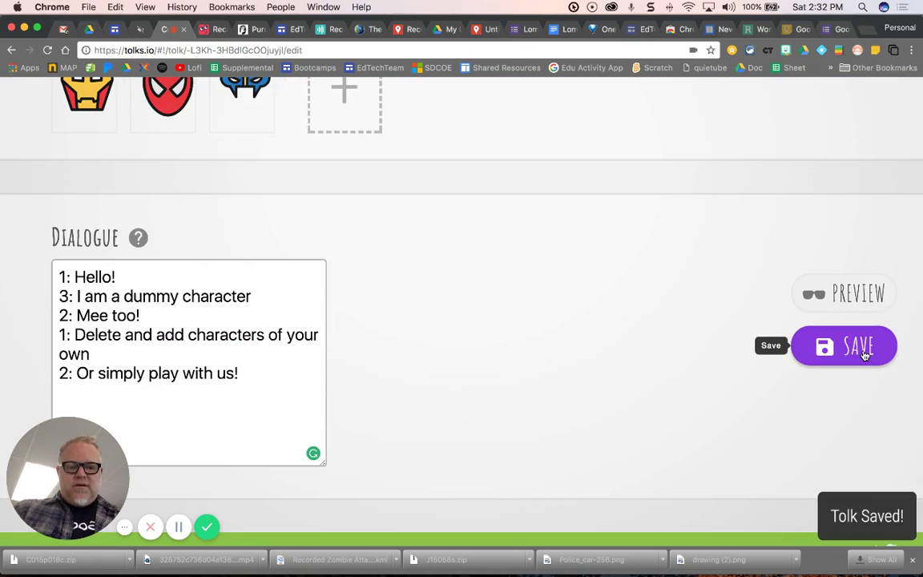
pyautogui.scroll(3, 715, 342)
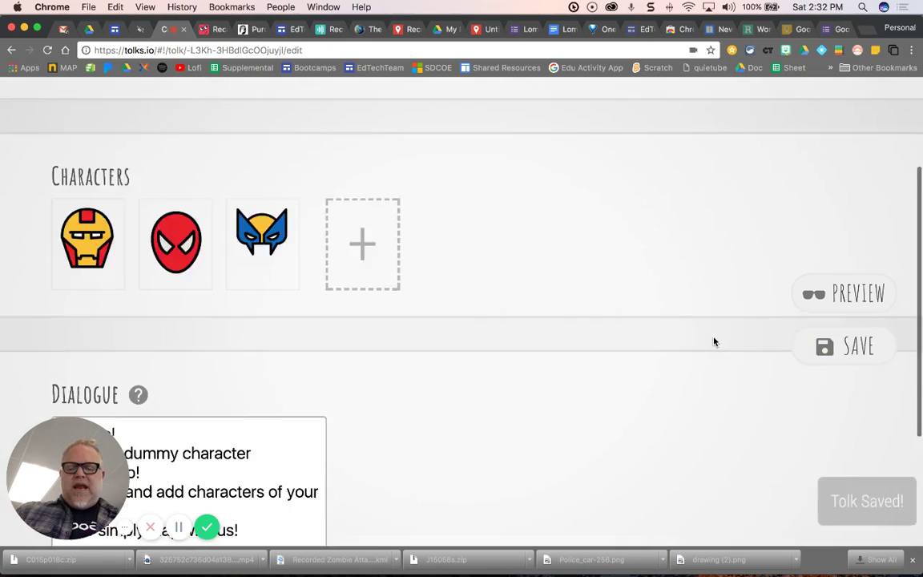
pyautogui.scroll(3, 715, 342)
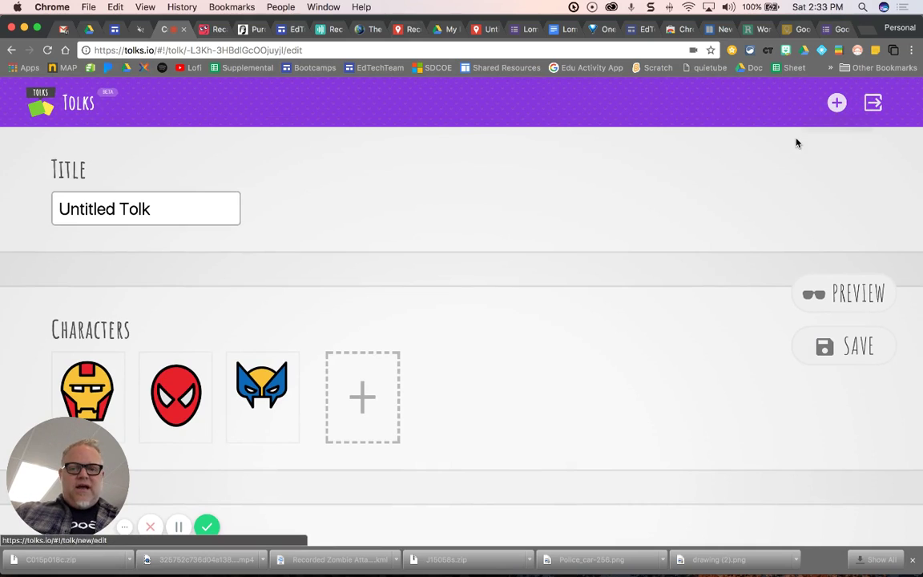
# Go to the Tolks home page and play the Untitled Tolk from Recent Tolks.
pyautogui.click(77, 108)
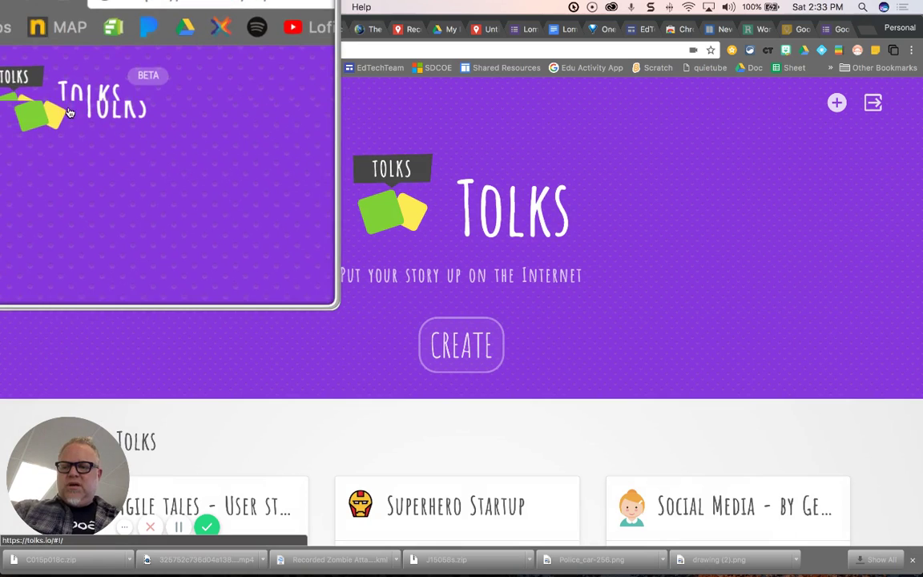
pyautogui.scroll(-2, 120, 201)
pyautogui.scroll(-2, 120, 200)
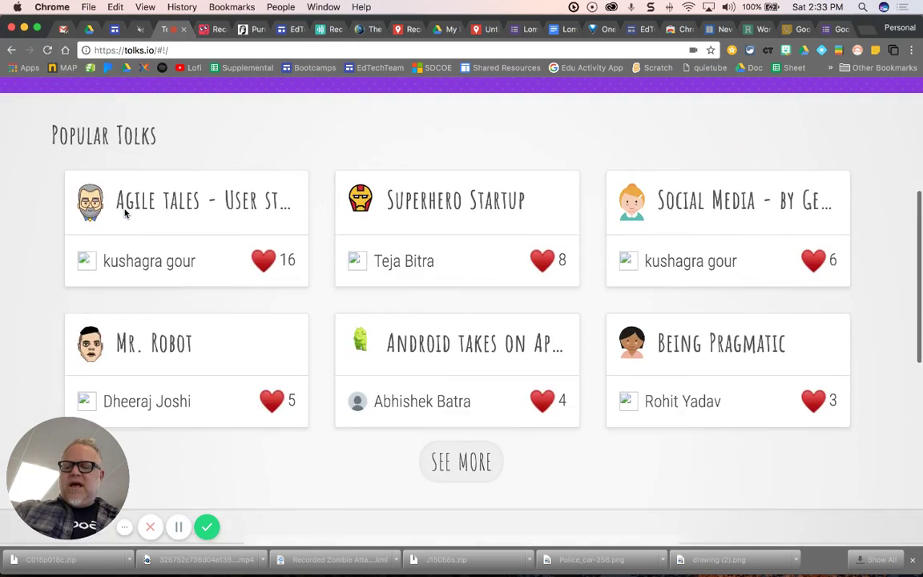
pyautogui.scroll(-3, 125, 213)
pyautogui.scroll(-3, 126, 213)
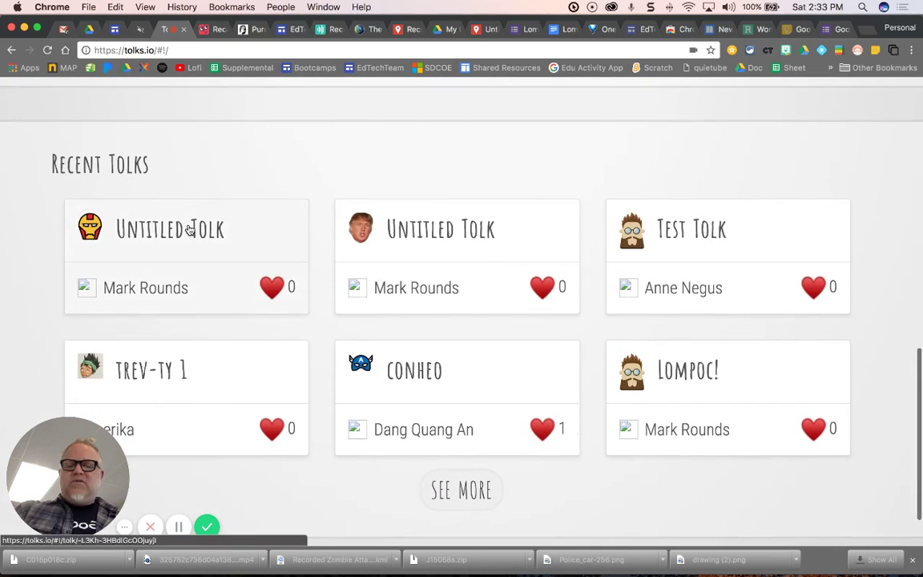
pyautogui.scroll(-1, 161, 244)
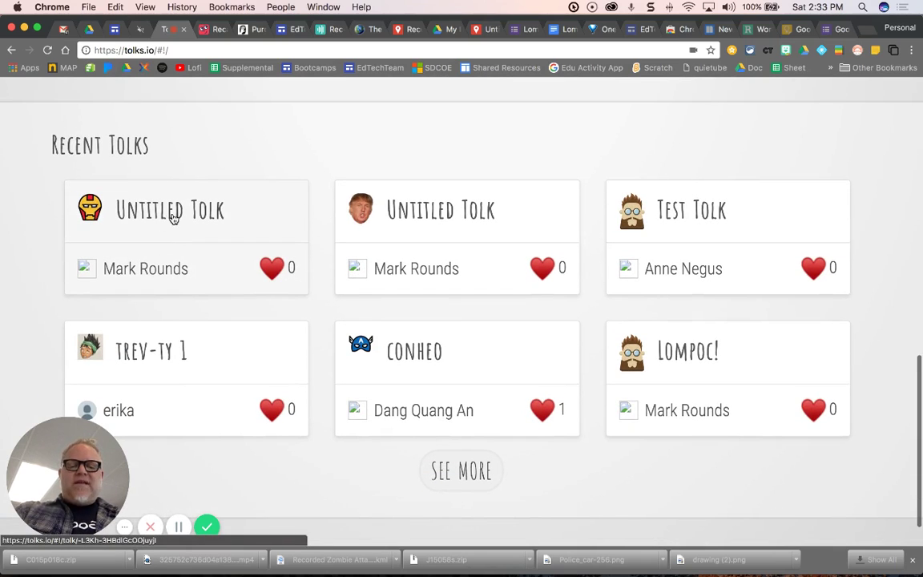
pyautogui.click(176, 219)
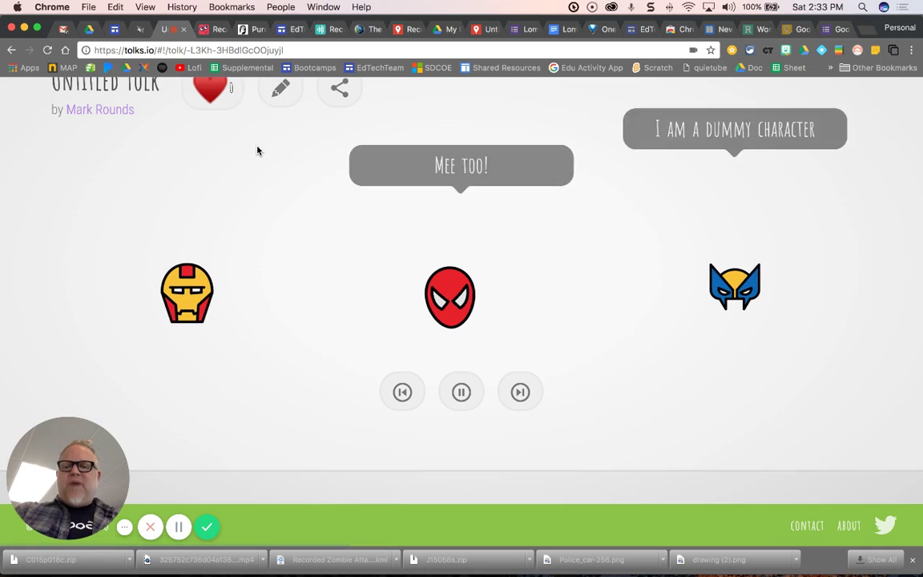
pyautogui.scroll(1, 257, 148)
# Share the Tolk to Twitter and select its link in the draft tweet.
pyautogui.click(345, 132)
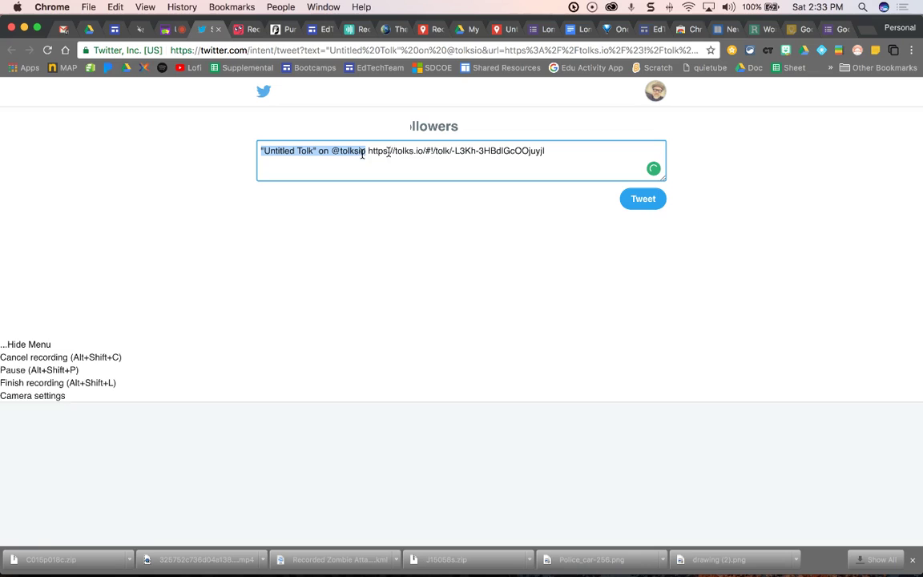
pyautogui.click(369, 150)
pyautogui.moveTo(370, 150); pyautogui.dragTo(506, 156)
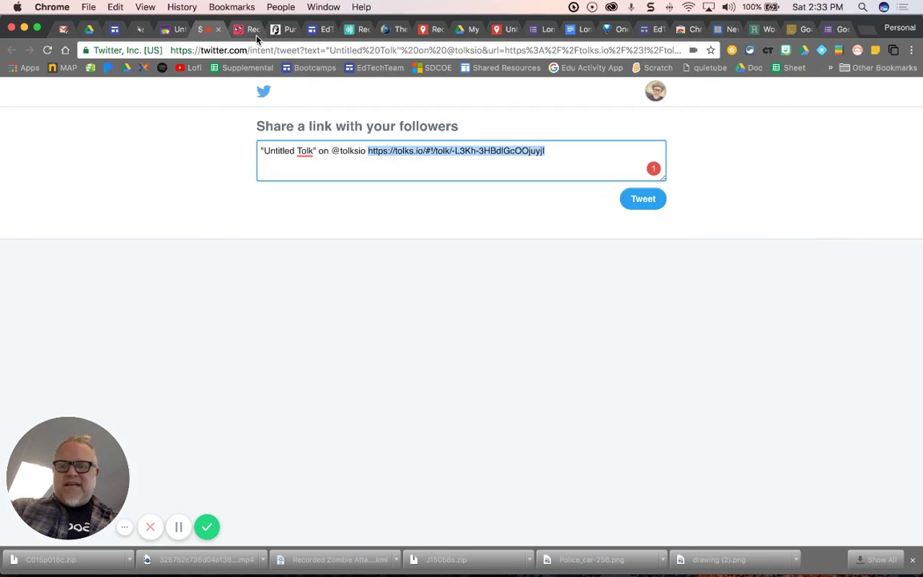
# Copy the Tolk page's full URL from the address bar.
pyautogui.click(170, 29)
pyautogui.doubleClick(237, 50)
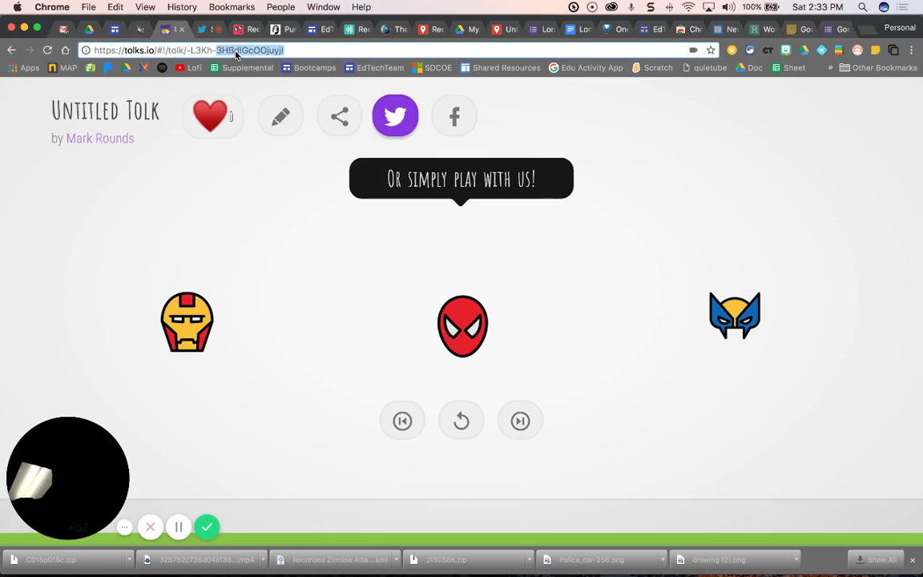
pyautogui.tripleClick(237, 51)
pyautogui.rightClick(238, 52)
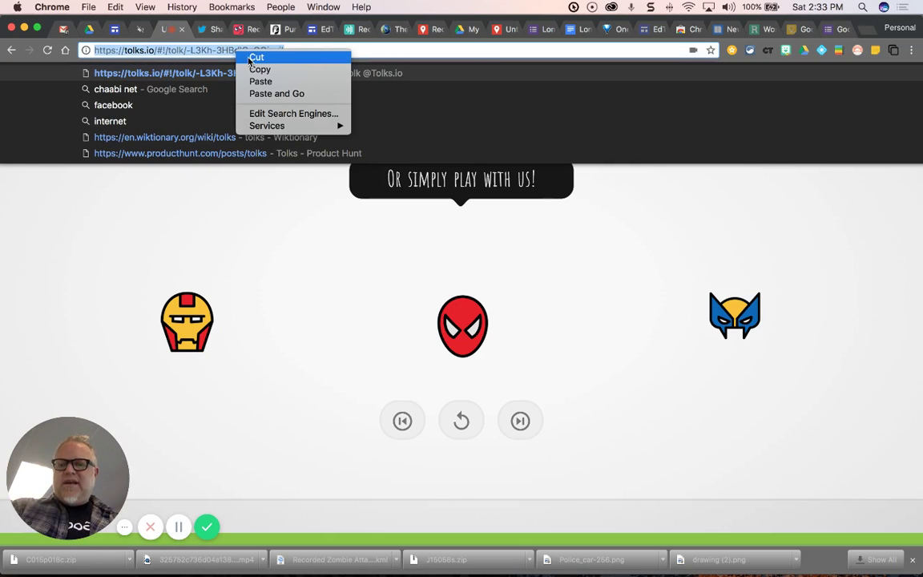
pyautogui.click(257, 70)
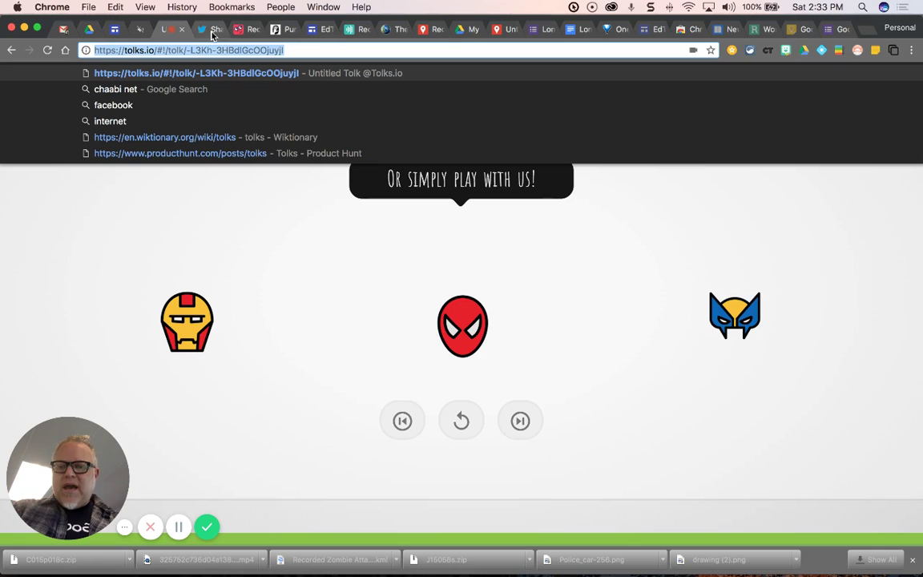
# Embed the copied Tolk URL into the EdTechTeam Lompoc Google Sites page.
pyautogui.click(318, 30)
pyautogui.moveTo(391, 194)
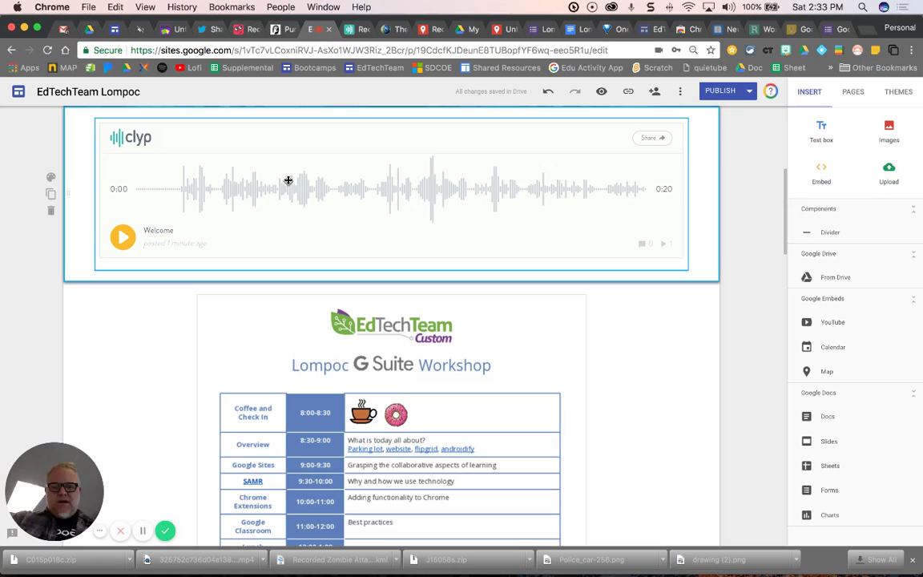
pyautogui.scroll(2, 163, 175)
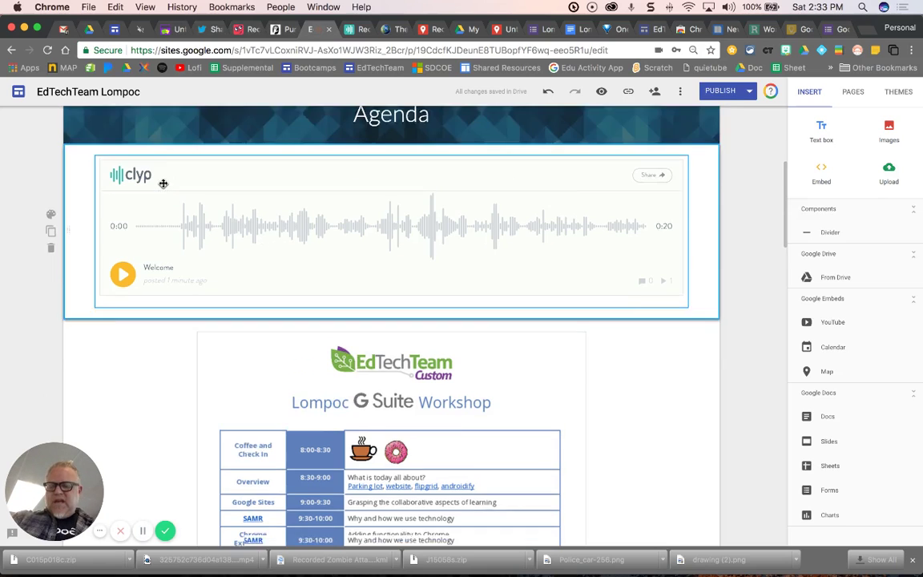
pyautogui.scroll(1, 163, 174)
pyautogui.scroll(-1, 163, 181)
pyautogui.scroll(-3, 163, 184)
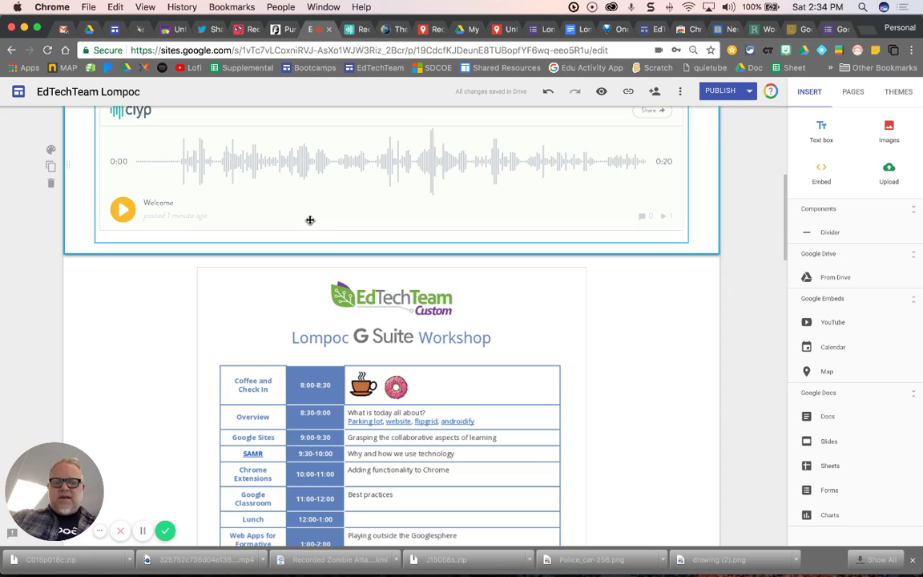
pyautogui.click(822, 172)
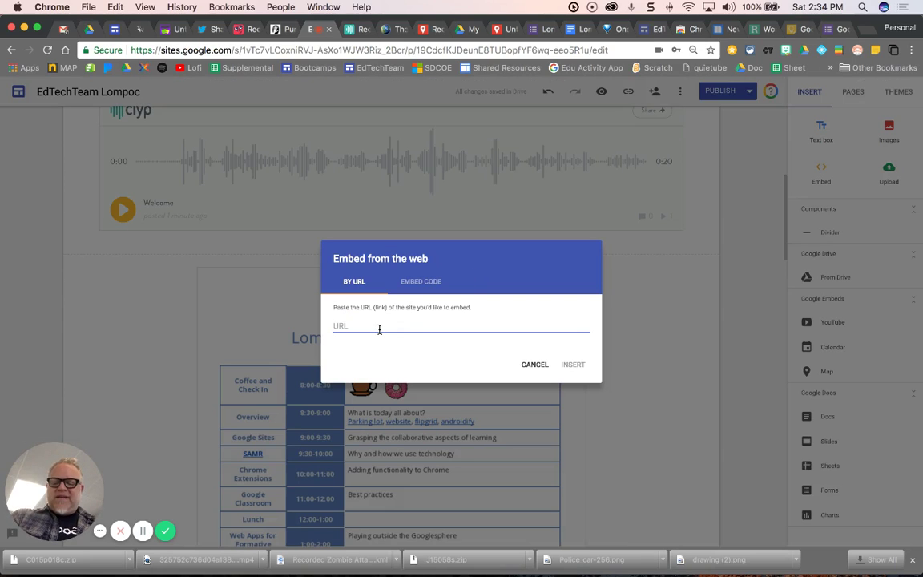
pyautogui.press('super+v')
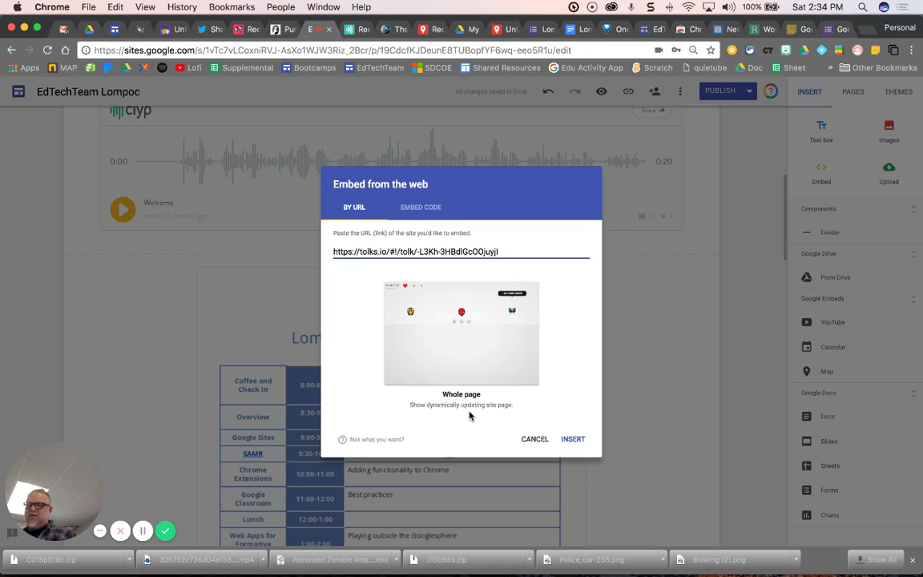
pyautogui.click(581, 440)
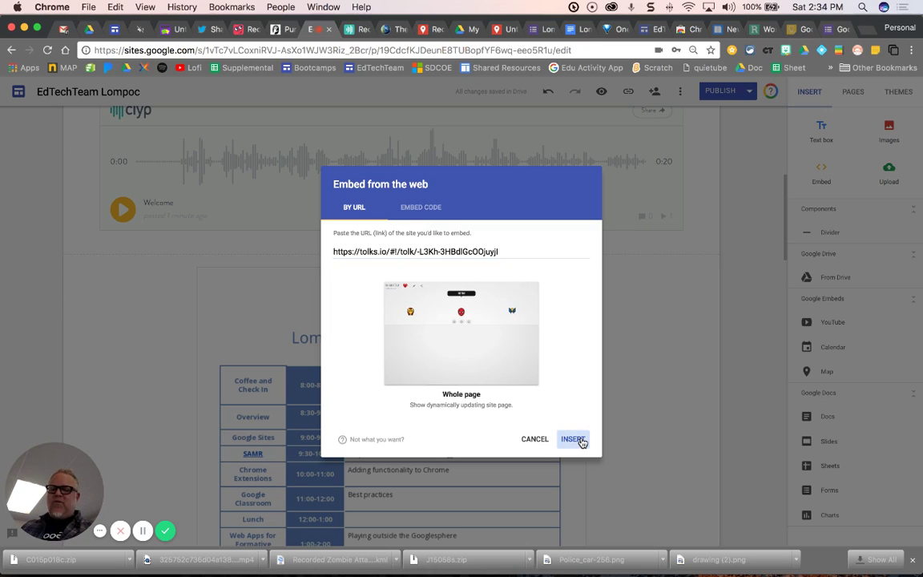